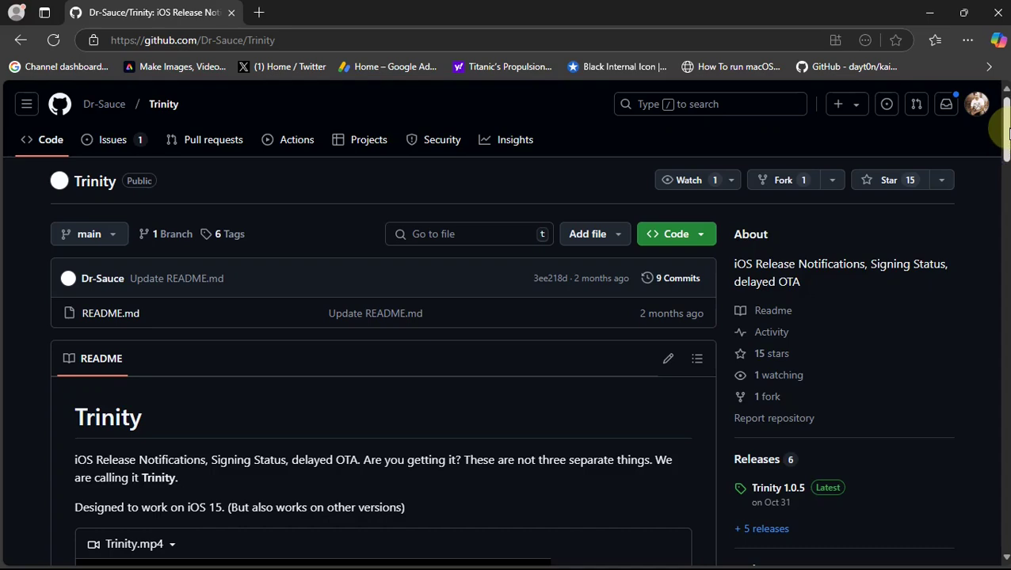
Open the Dr-Sauce/Trinity repository from the Safari search results
{"action": "left_click_drag", "start_coordinate": [1007, 131], "coordinate": [1007, 230]}
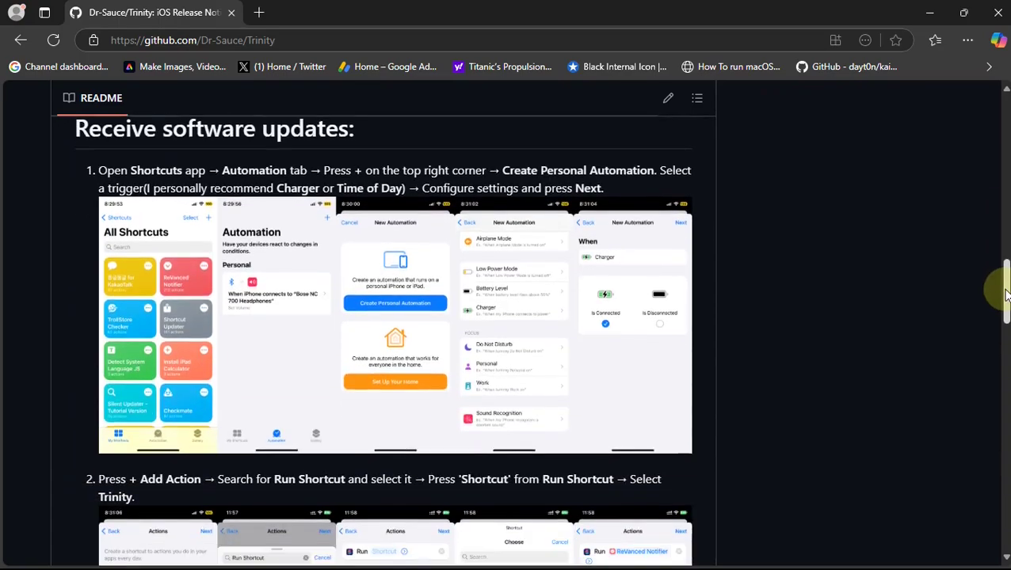
{"action": "mouse_move", "coordinate": [1006, 229]}
{"action": "left_mouse_down"}
{"action": "mouse_move", "coordinate": [1004, 429]}
{"action": "mouse_move", "coordinate": [1004, 366]}
{"action": "mouse_move", "coordinate": [333, 424]}
{"action": "left_mouse_up"}
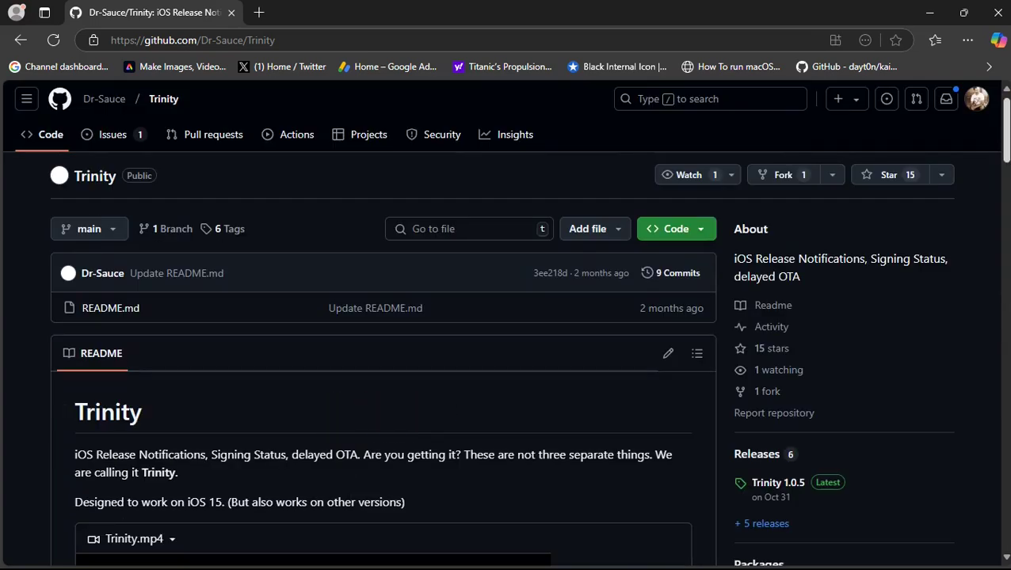
{"action": "scroll", "coordinate": [5, 384], "scroll_direction": "down", "scroll_amount": 1}
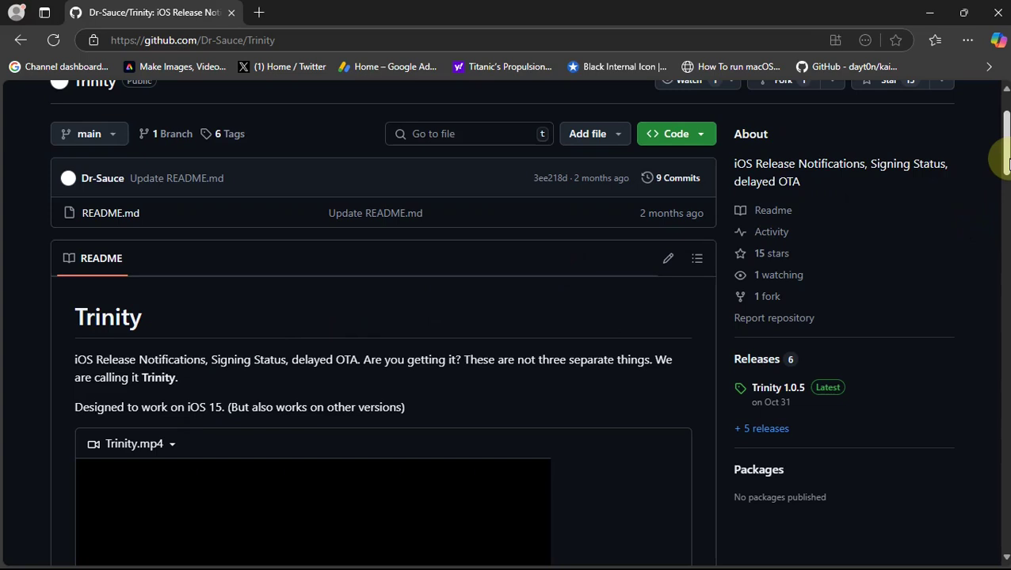
{"action": "scroll", "coordinate": [451, 176], "scroll_direction": "up", "scroll_amount": 1}
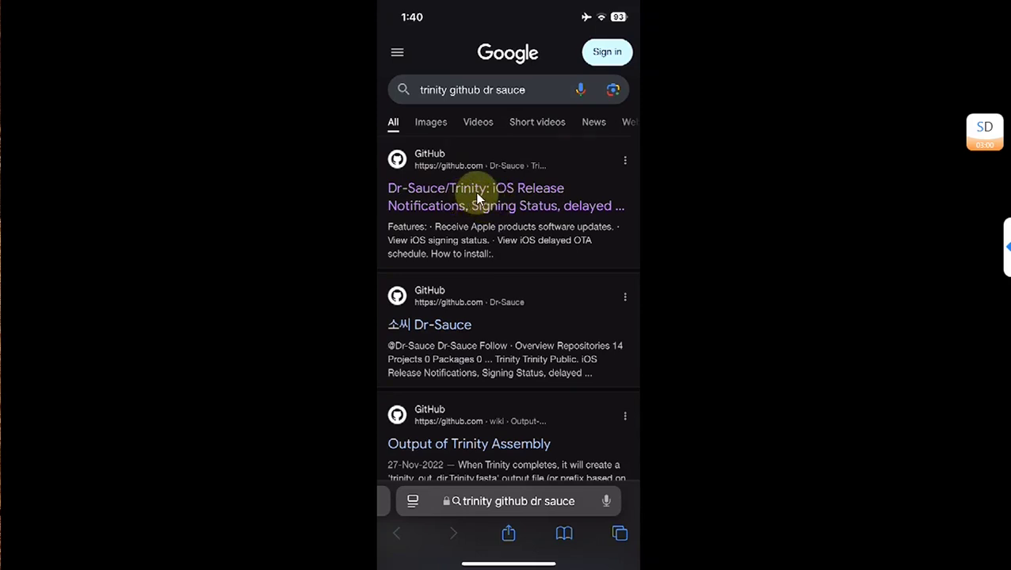
{"action": "left_click", "coordinate": [477, 201]}
Follow the README's 'releases' link to the Trinity 1.0.5 release page
{"action": "scroll", "coordinate": [723, 237], "scroll_direction": "down", "scroll_amount": 5}
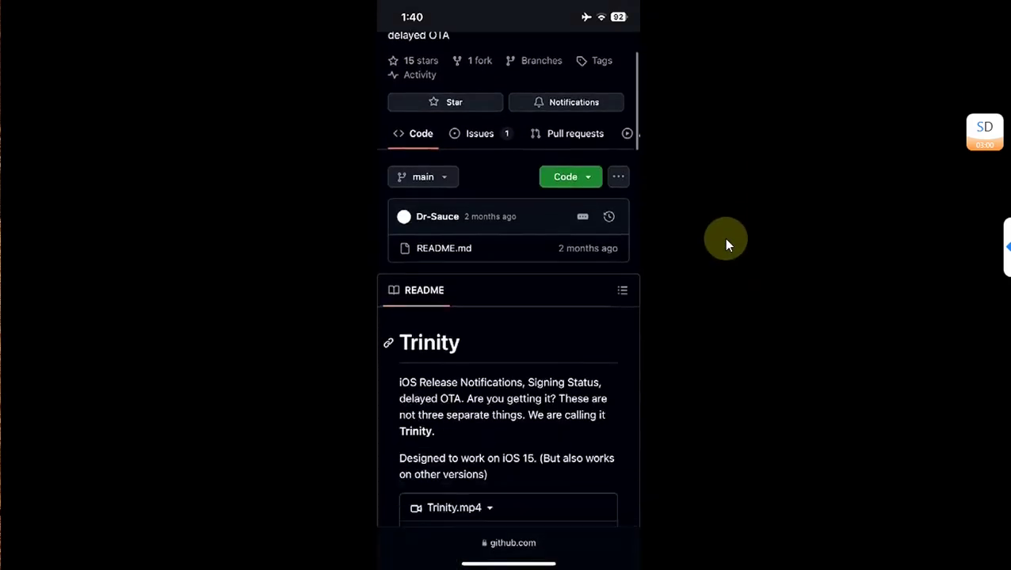
{"action": "scroll", "coordinate": [723, 238], "scroll_direction": "down", "scroll_amount": 5}
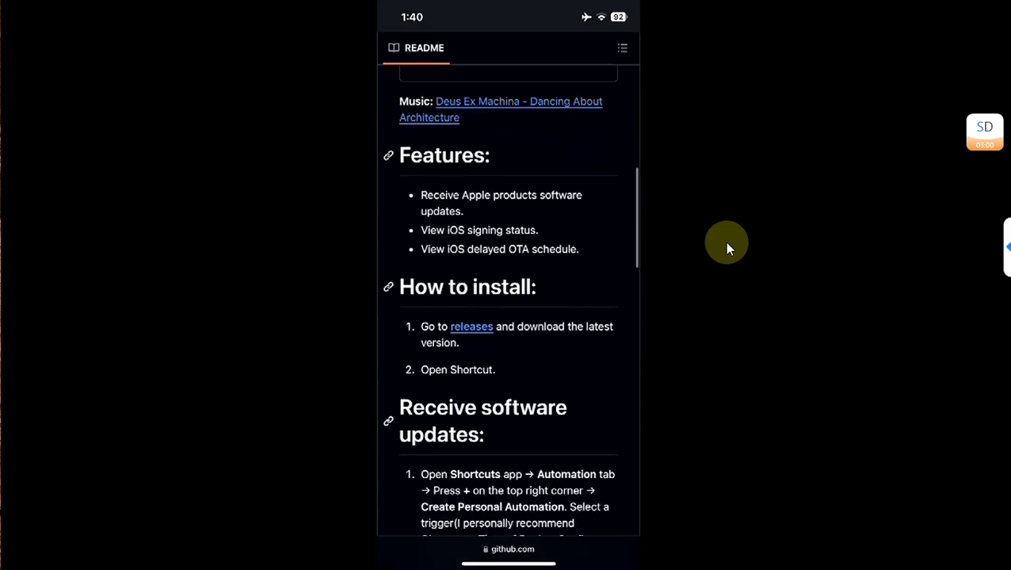
{"action": "scroll", "coordinate": [621, 335], "scroll_direction": "down", "scroll_amount": 1}
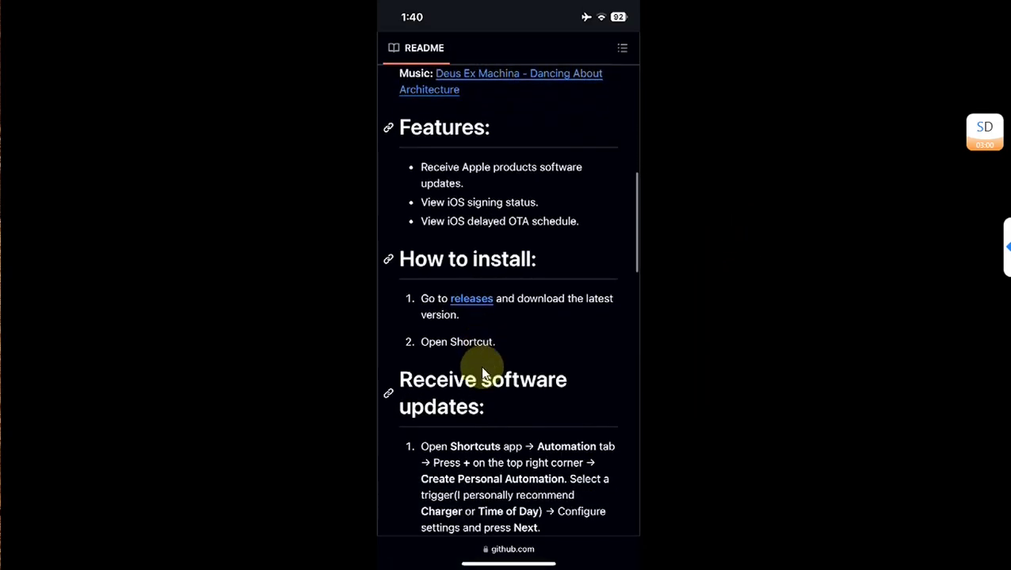
{"action": "left_click", "coordinate": [472, 301]}
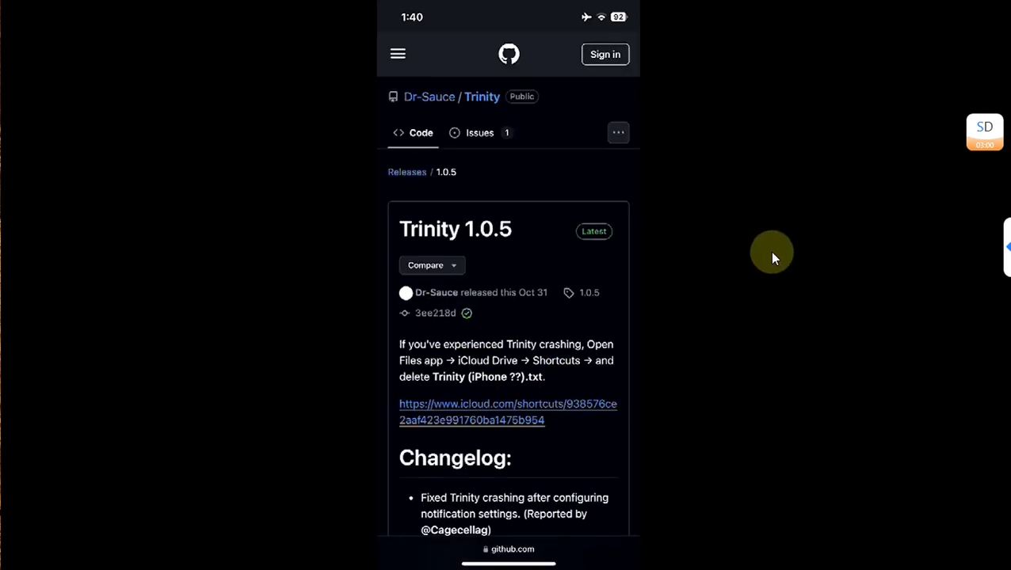
{"action": "scroll", "coordinate": [534, 359], "scroll_direction": "down", "scroll_amount": 1}
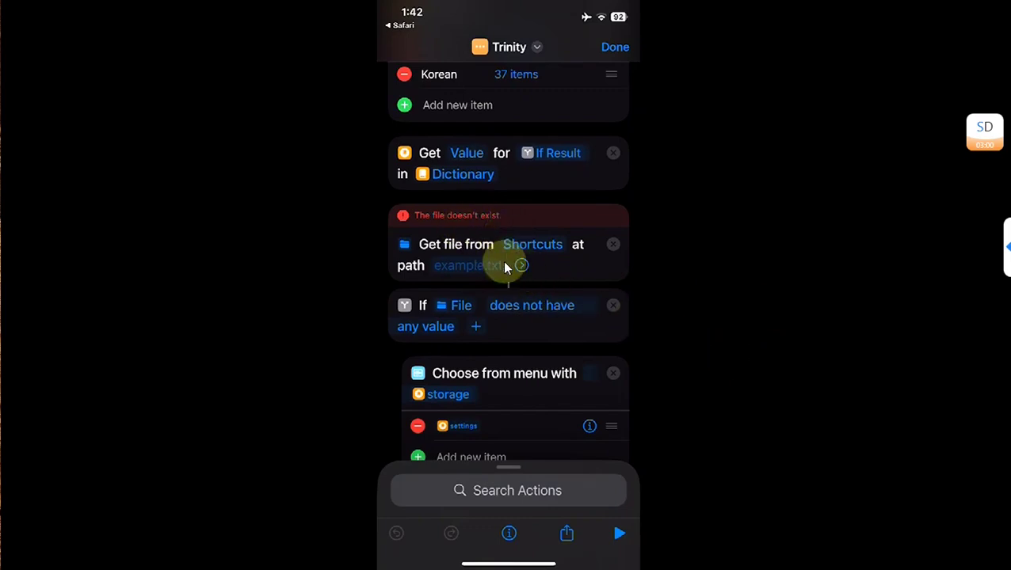
Expand the extra options of Trinity's Get File action in the editor
{"action": "left_click", "coordinate": [523, 273]}
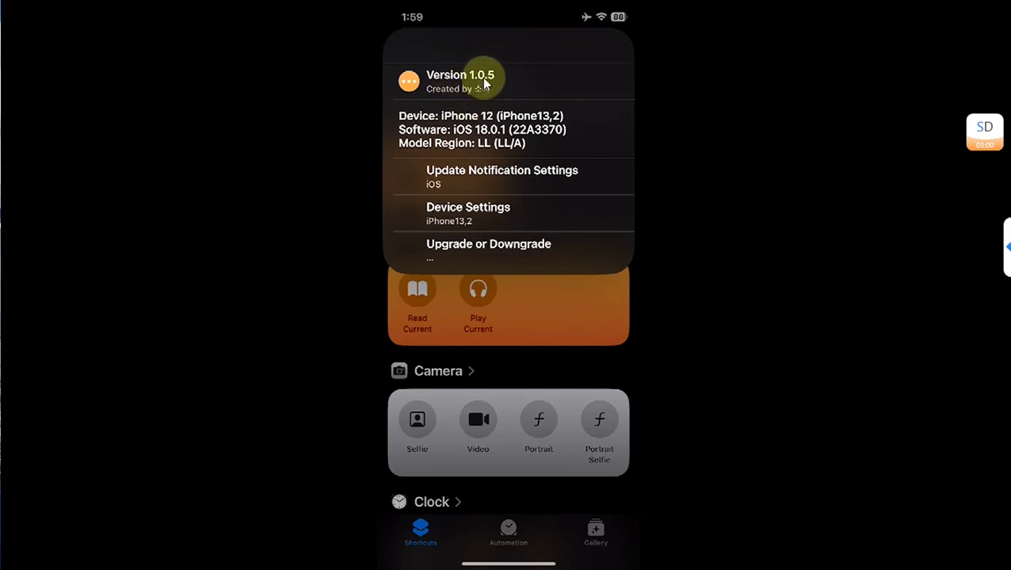
Check Trinity's Device Settings option and dismiss its text prompt
{"action": "left_click", "coordinate": [492, 210]}
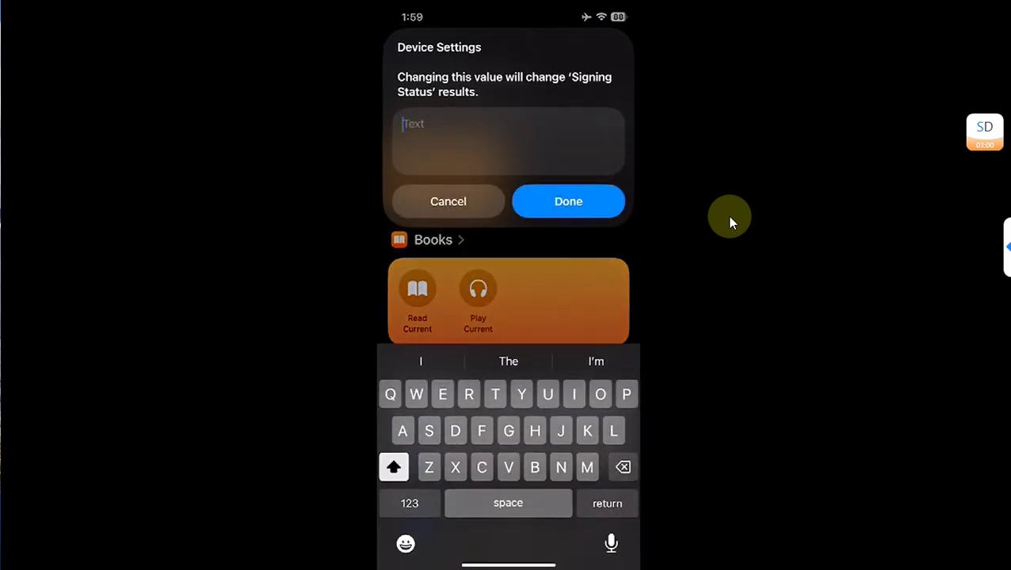
{"action": "key", "text": "Escape"}
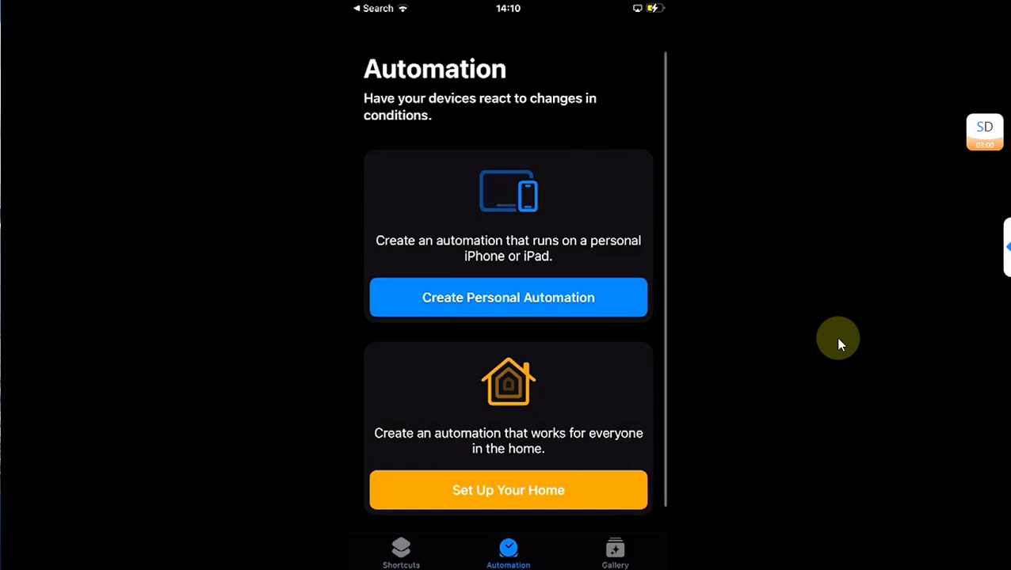
Create a personal automation triggered when the charger Is Connected
{"action": "left_click", "coordinate": [493, 304]}
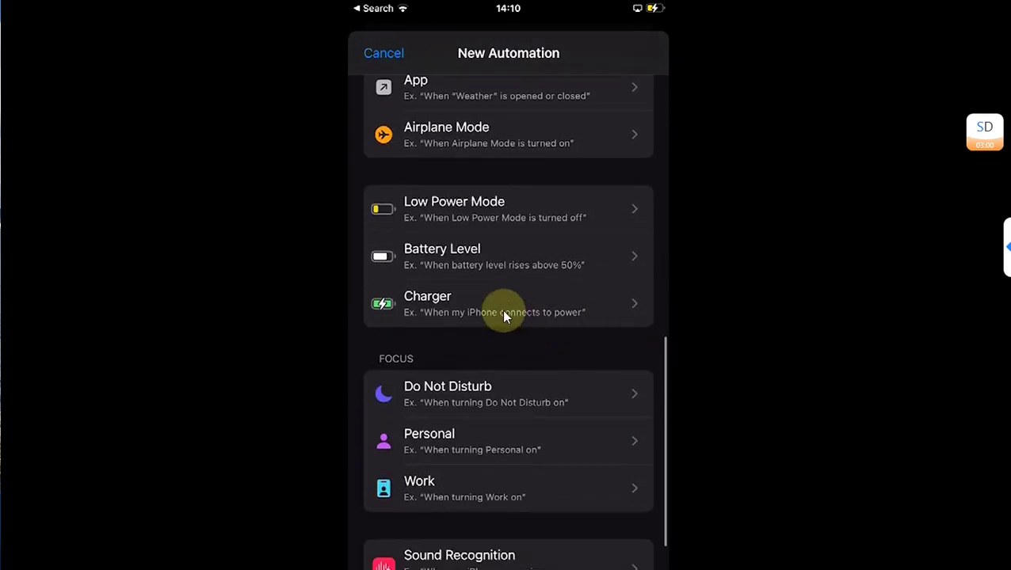
{"action": "left_click", "coordinate": [501, 310]}
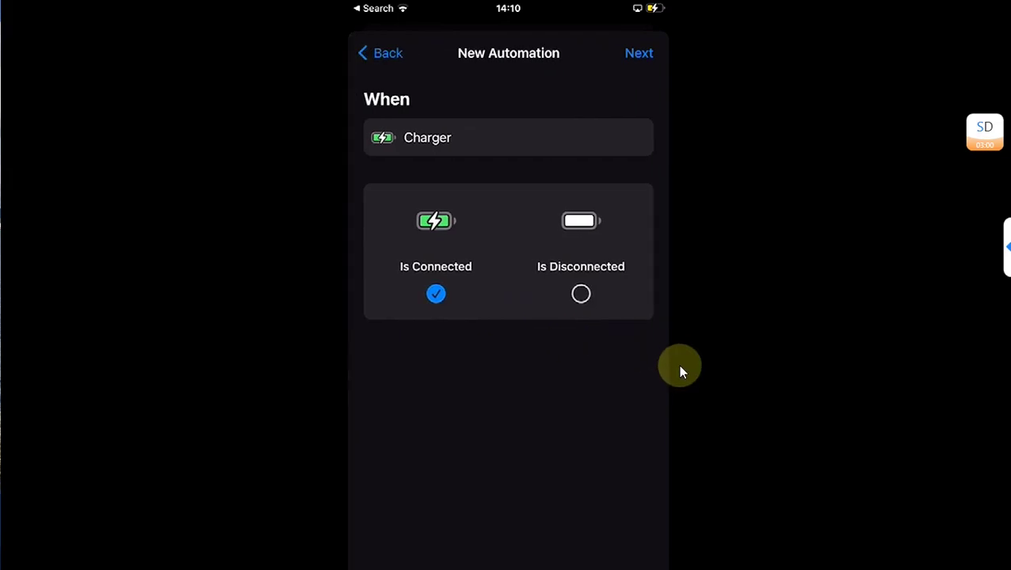
{"action": "left_click", "coordinate": [642, 64]}
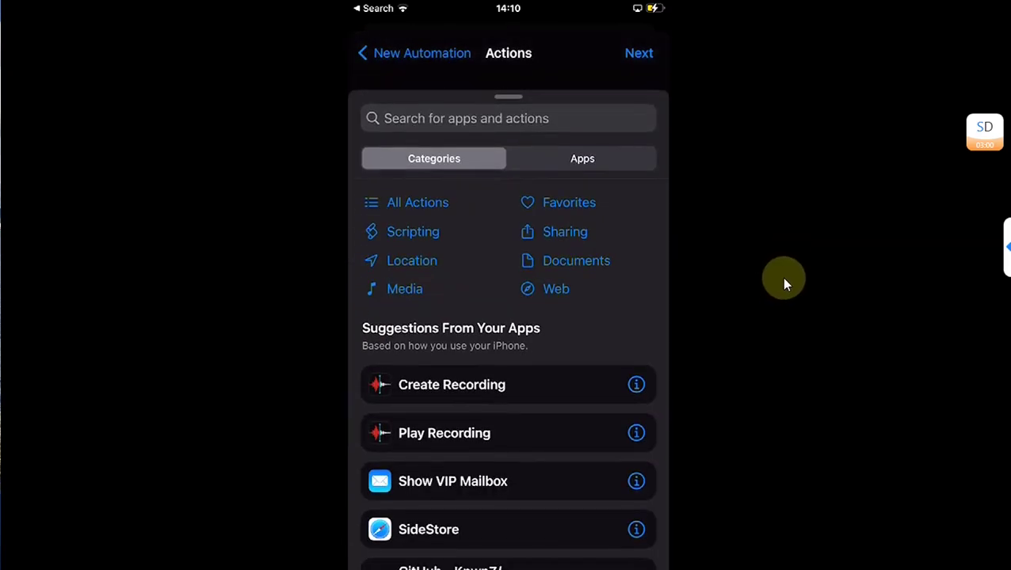
Add a Run Shortcut action running Trinity, with Ask Before Running turned off
{"action": "left_click", "coordinate": [486, 127]}
{"action": "type", "text": "R"}
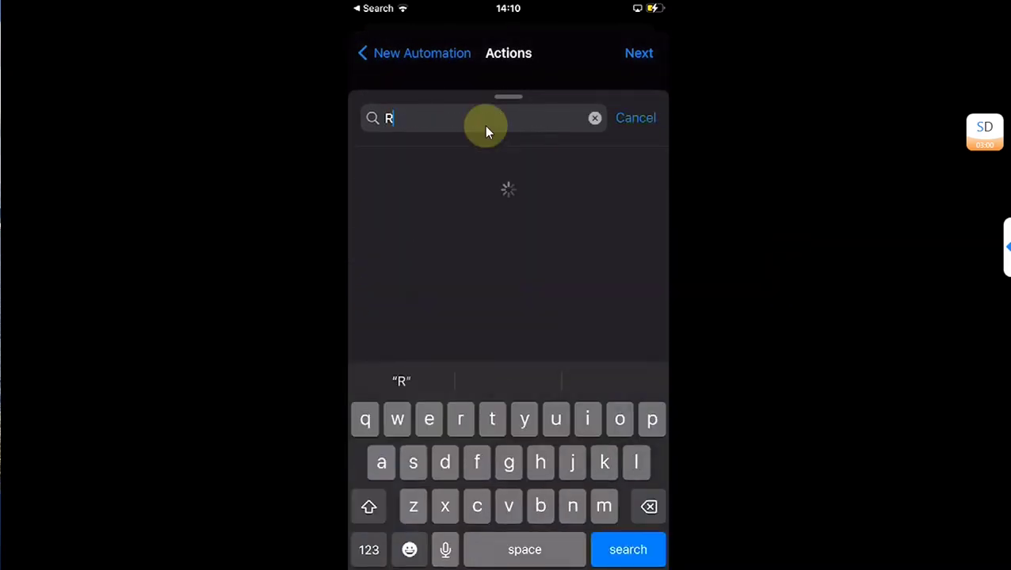
{"action": "type", "text": "un"}
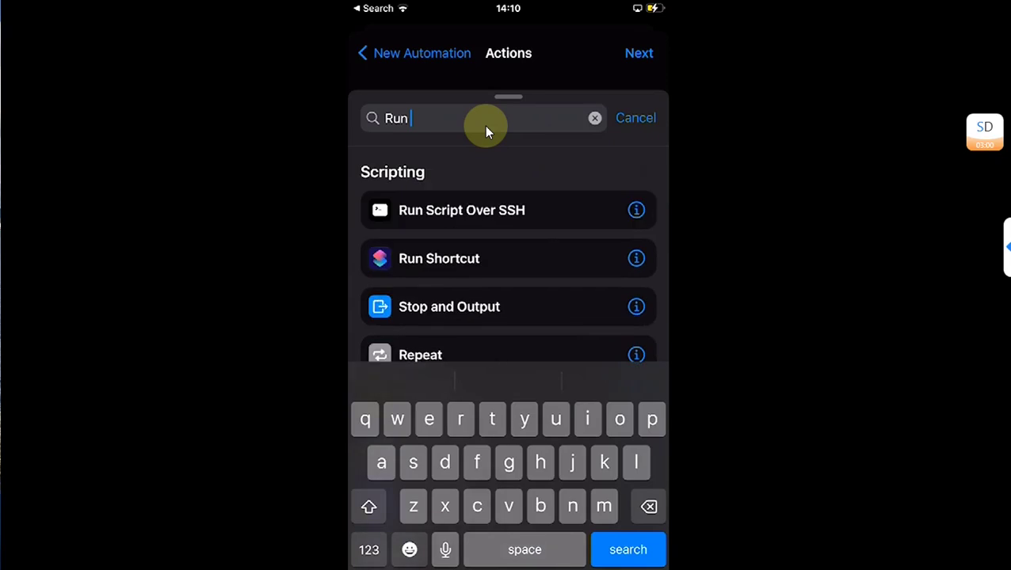
{"action": "left_click", "coordinate": [443, 258]}
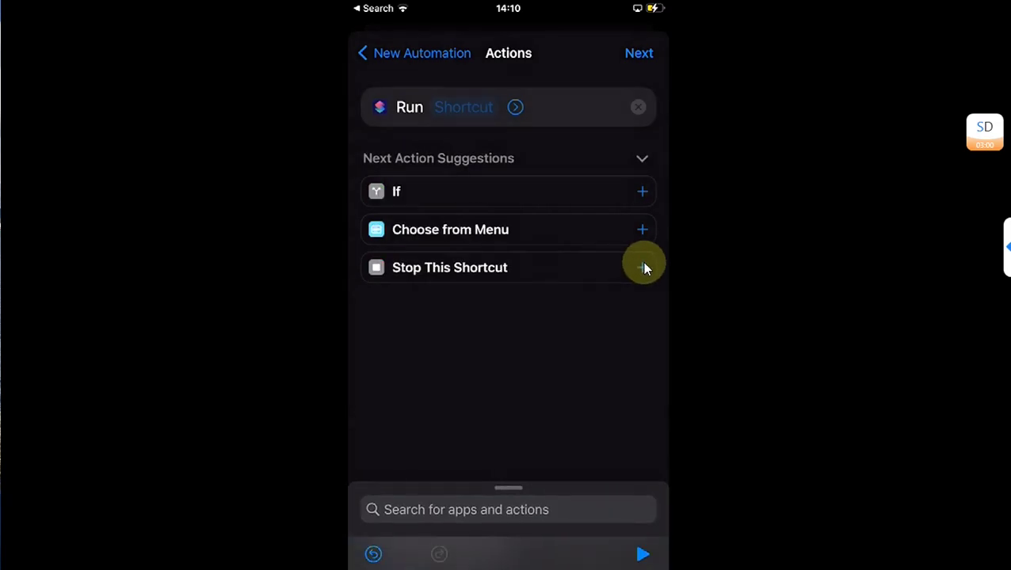
{"action": "left_click", "coordinate": [462, 108]}
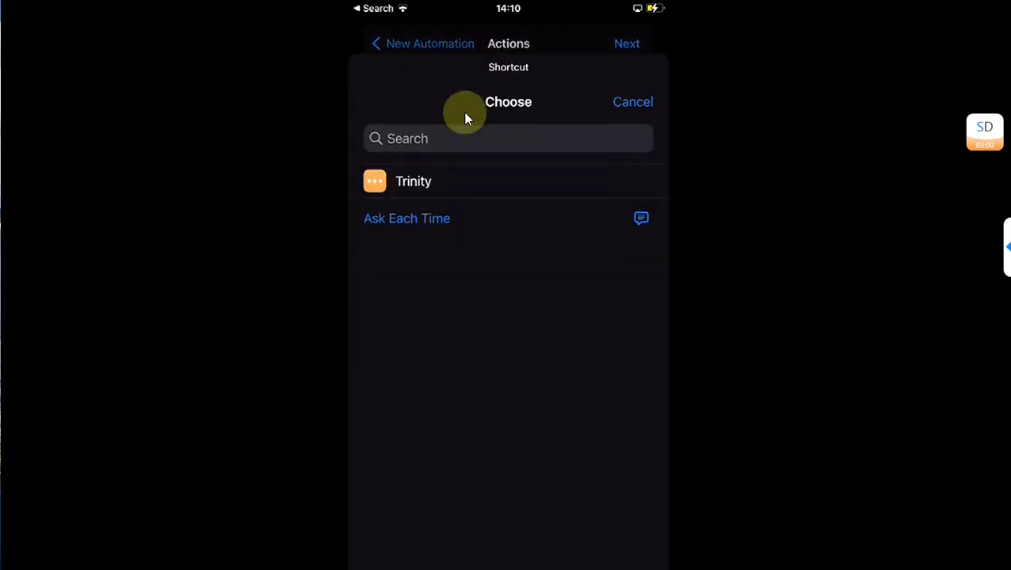
{"action": "left_click", "coordinate": [427, 158]}
{"action": "left_click", "coordinate": [631, 47]}
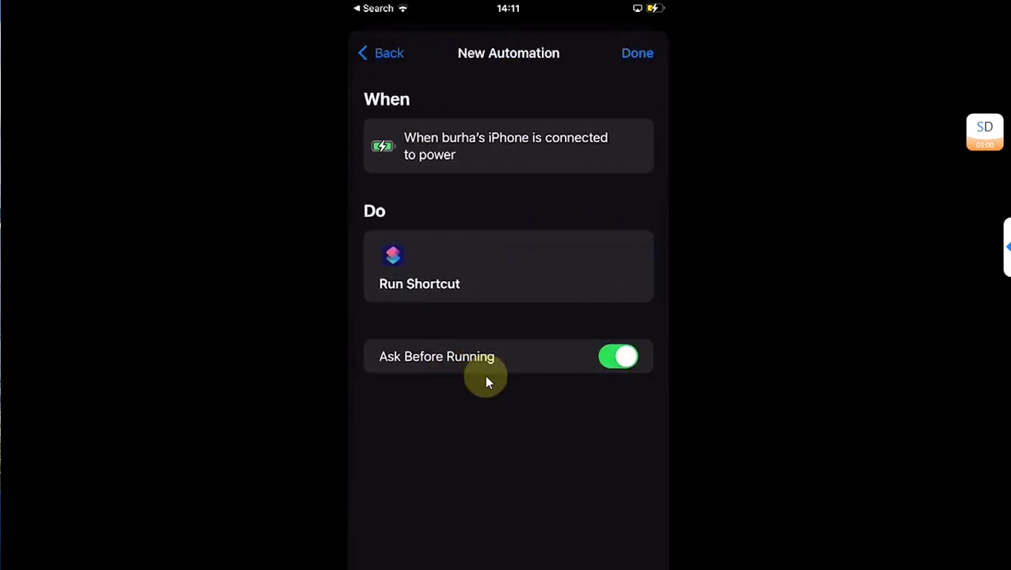
{"action": "left_click", "coordinate": [631, 377]}
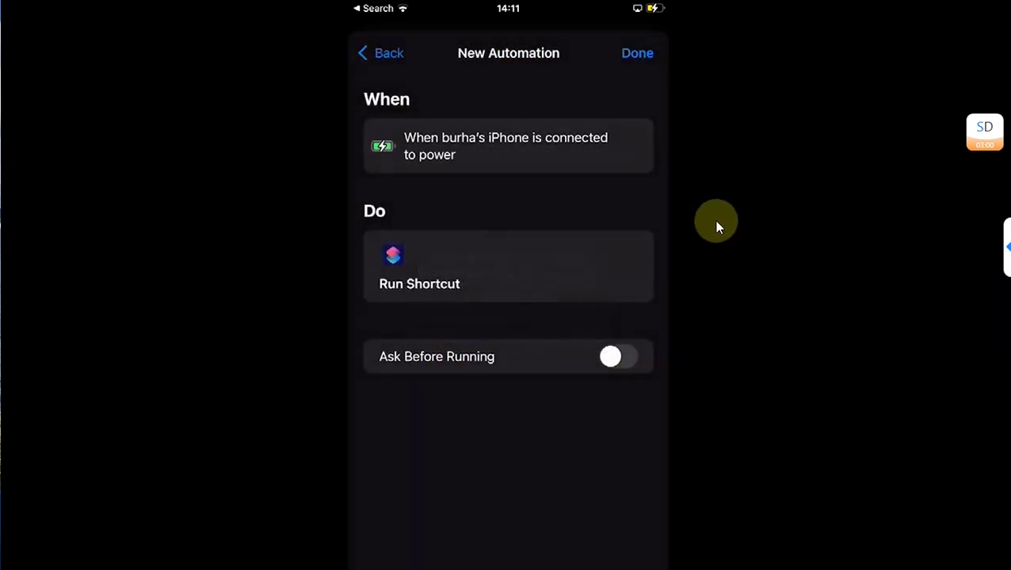
Save the finished charger automation
{"action": "left_click", "coordinate": [628, 67]}
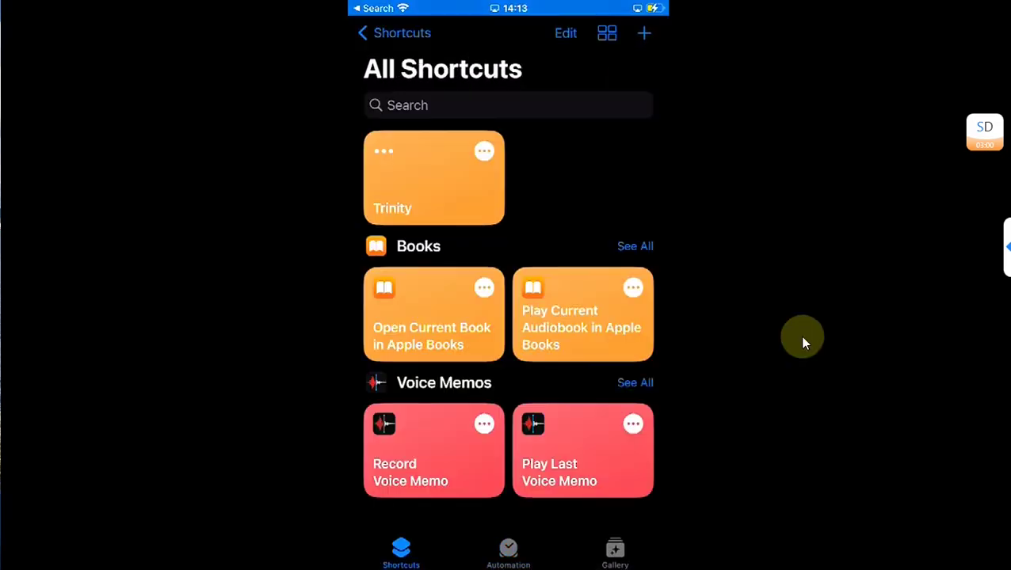